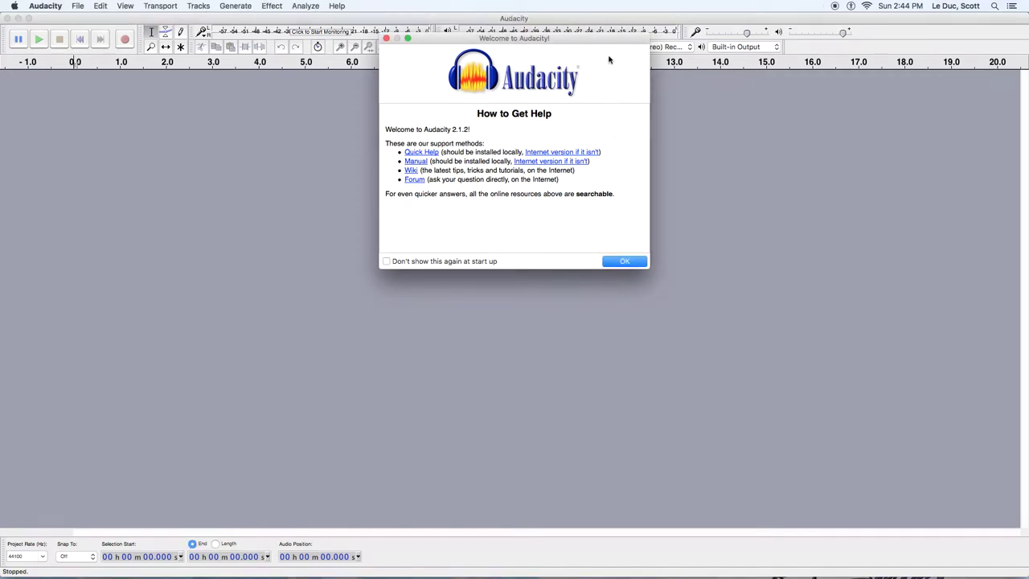
- Move the Welcome to Audacity dialog aside and dismiss it with OK
drag(608, 38, 575, 99)
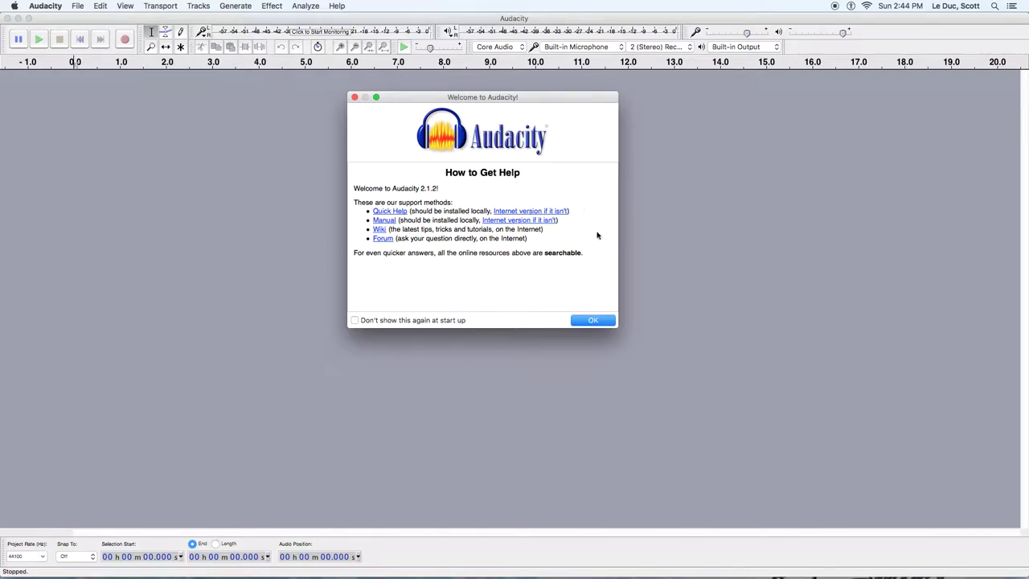
click(604, 320)
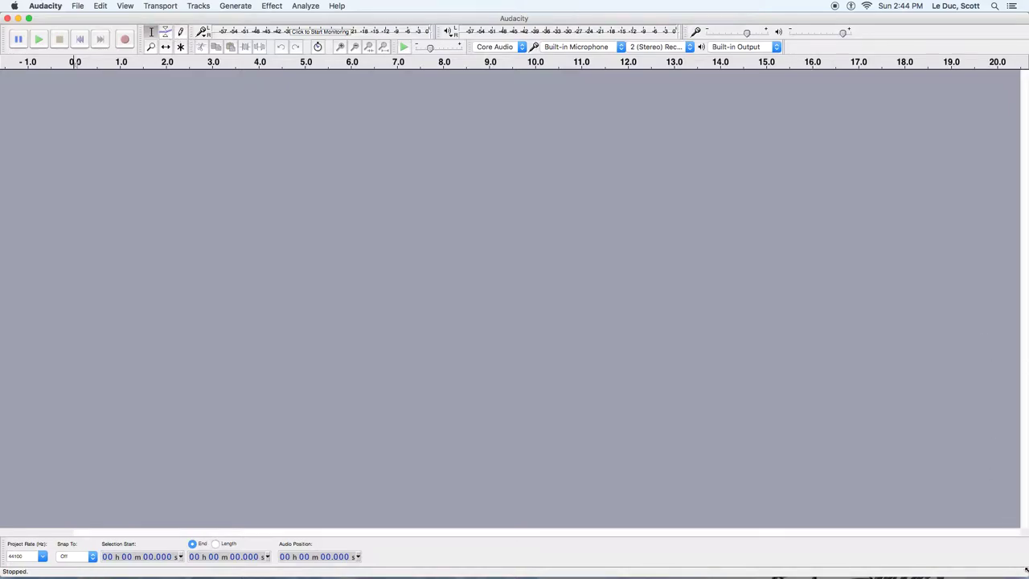
- Close the 1st Le Duc Film Finder window and resize Audacity back to nearly full screen
drag(1026, 568, 864, 567)
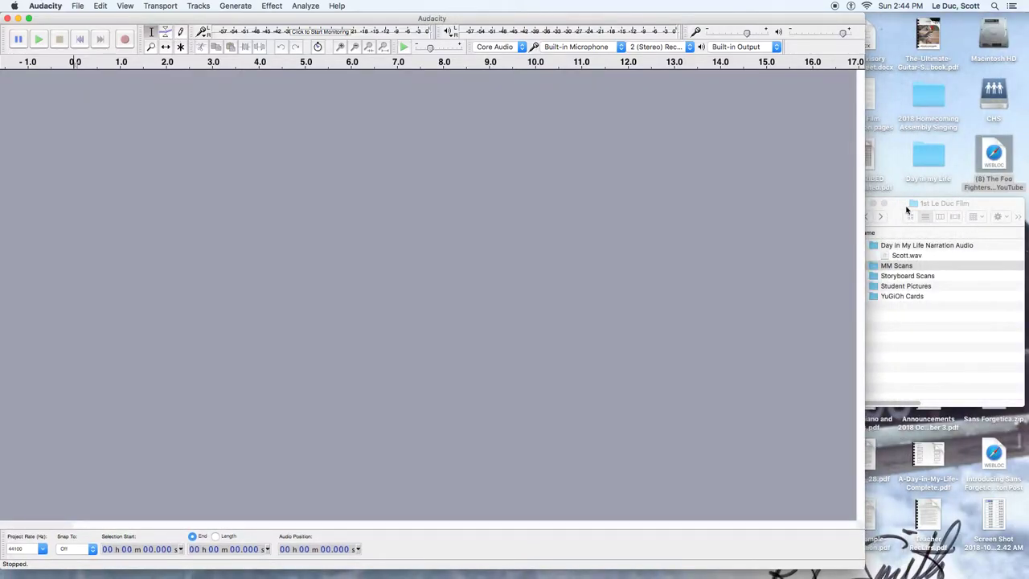
drag(907, 210, 896, 161)
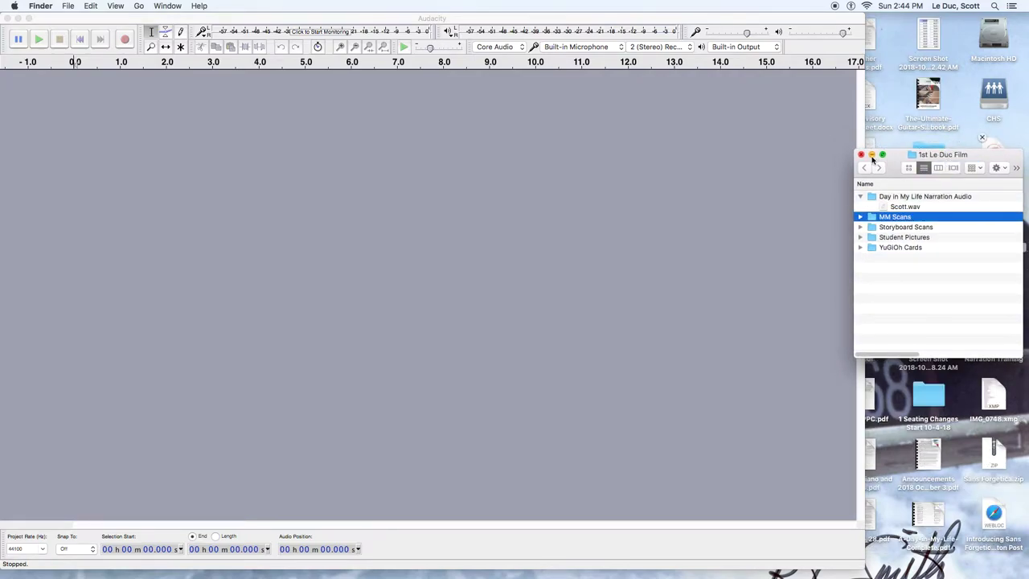
click(861, 153)
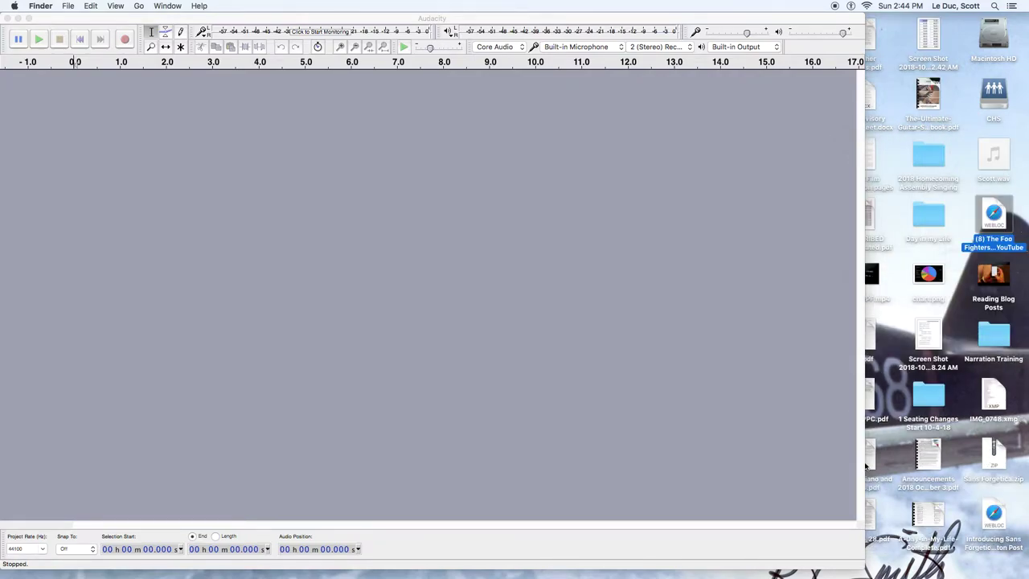
click(857, 565)
drag(861, 565, 1007, 558)
- Open Scott.wav from the Desktop, importing it directly from the original file
click(77, 5)
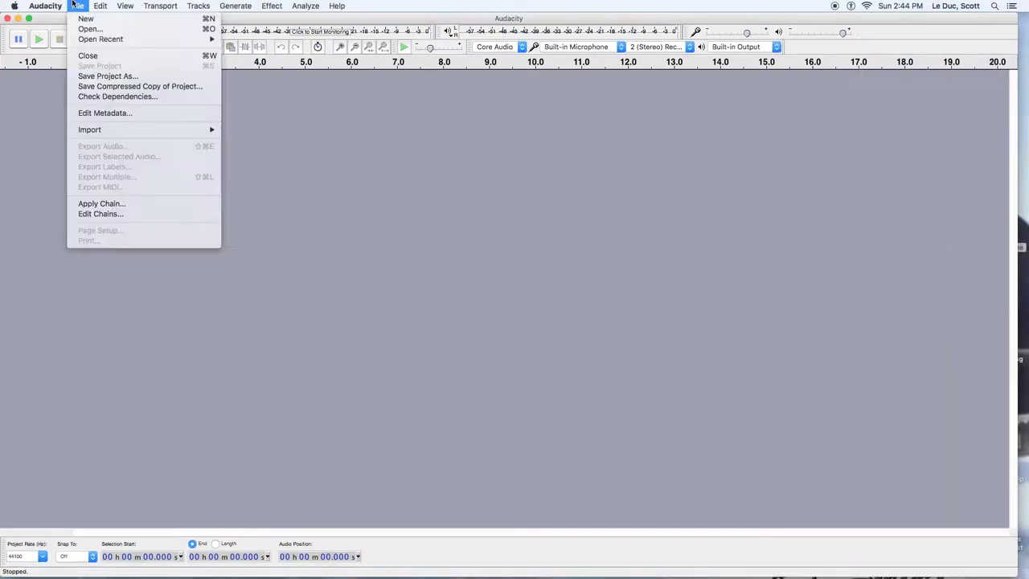
click(33, 32)
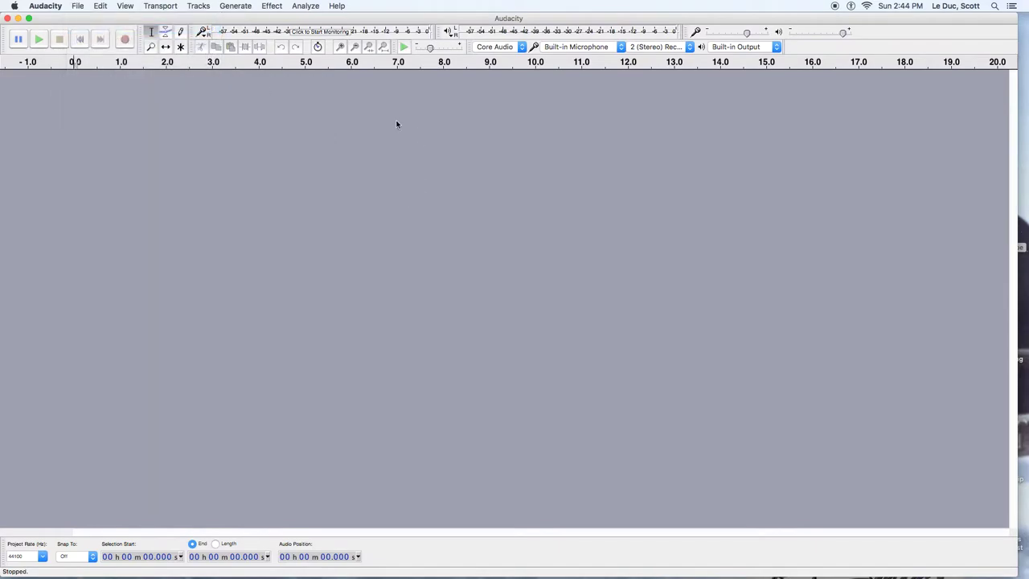
click(353, 165)
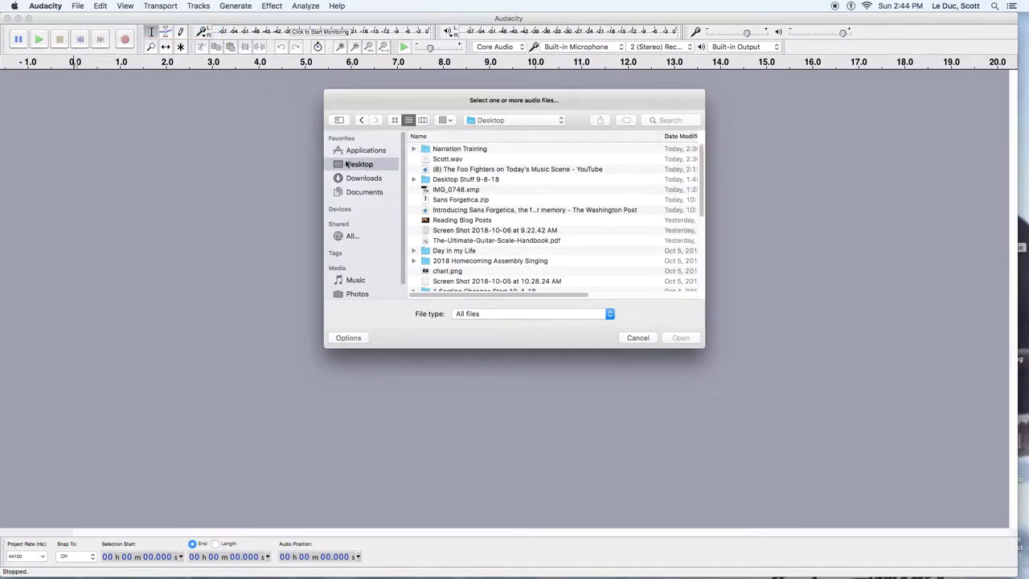
click(455, 161)
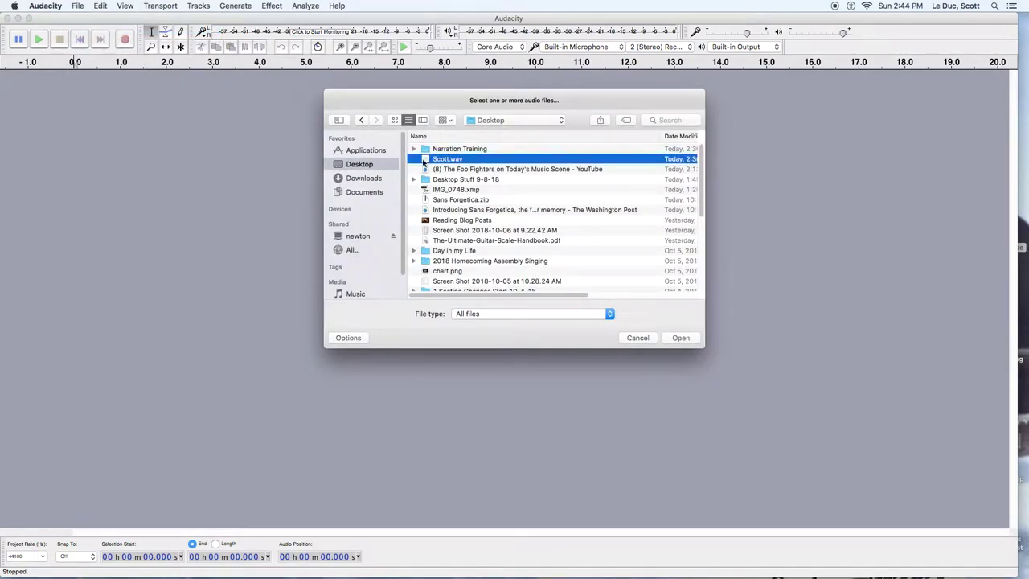
click(680, 338)
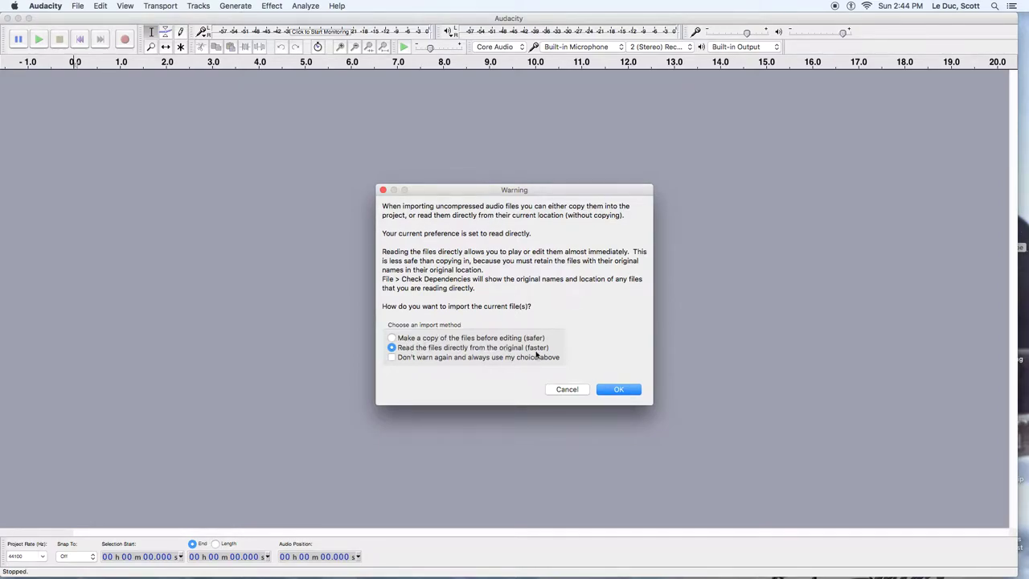
click(627, 391)
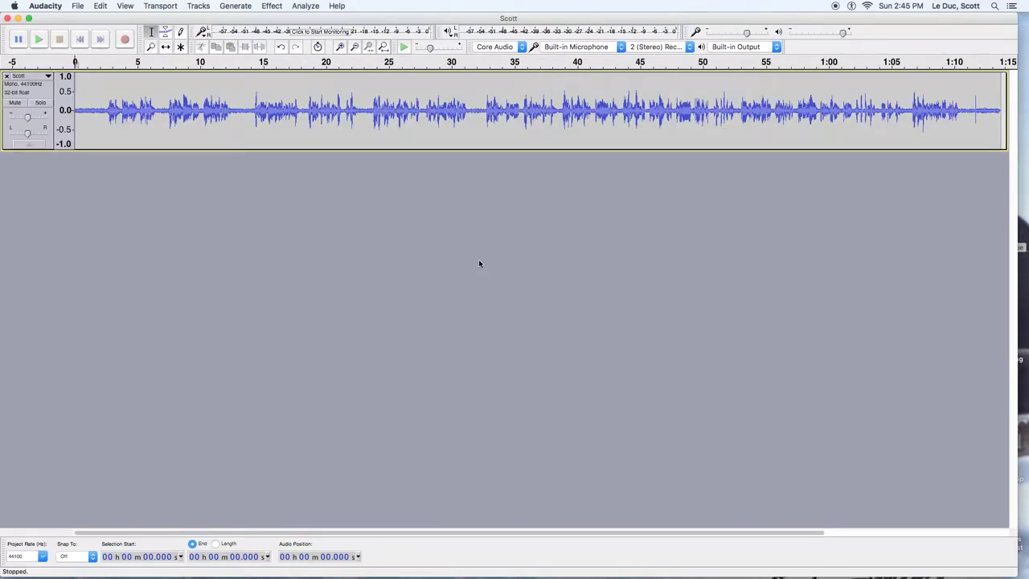
- Play the narration from 2.388 s to review it
click(105, 91)
key(space)
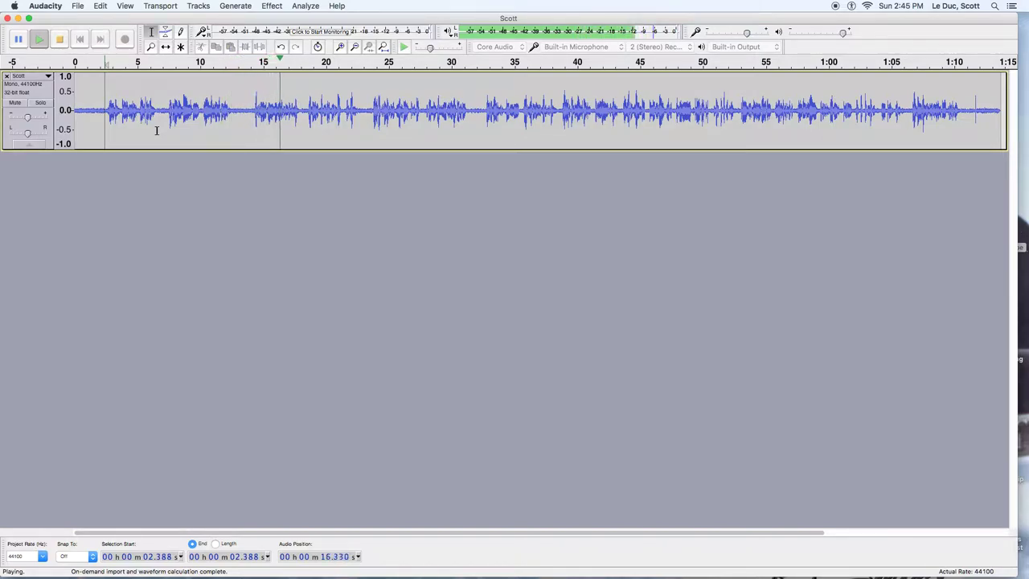
key(space)
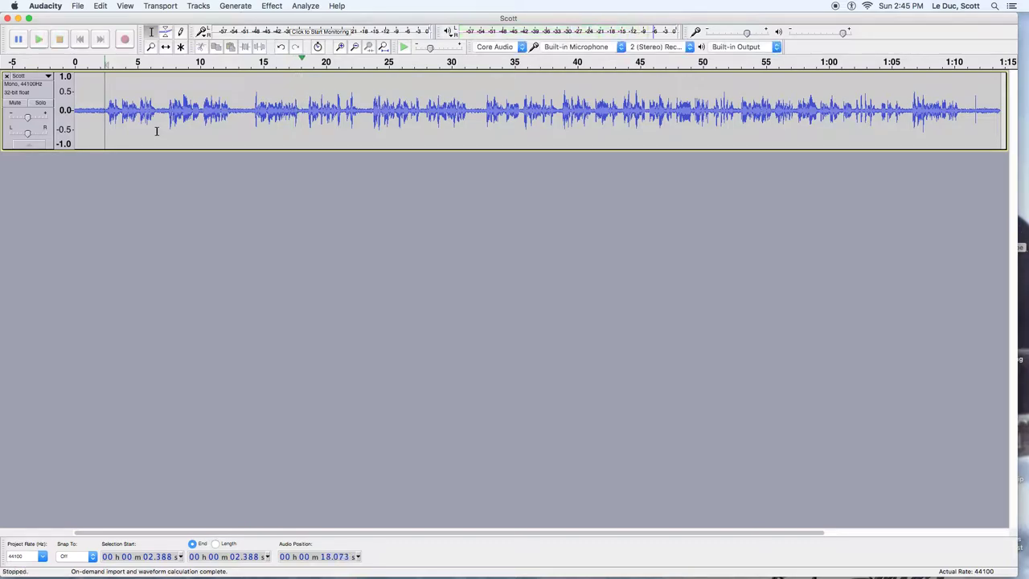
- Select the audio from 7.037 s to 12.497 s and delete it
drag(300, 111, 203, 112)
click(231, 113)
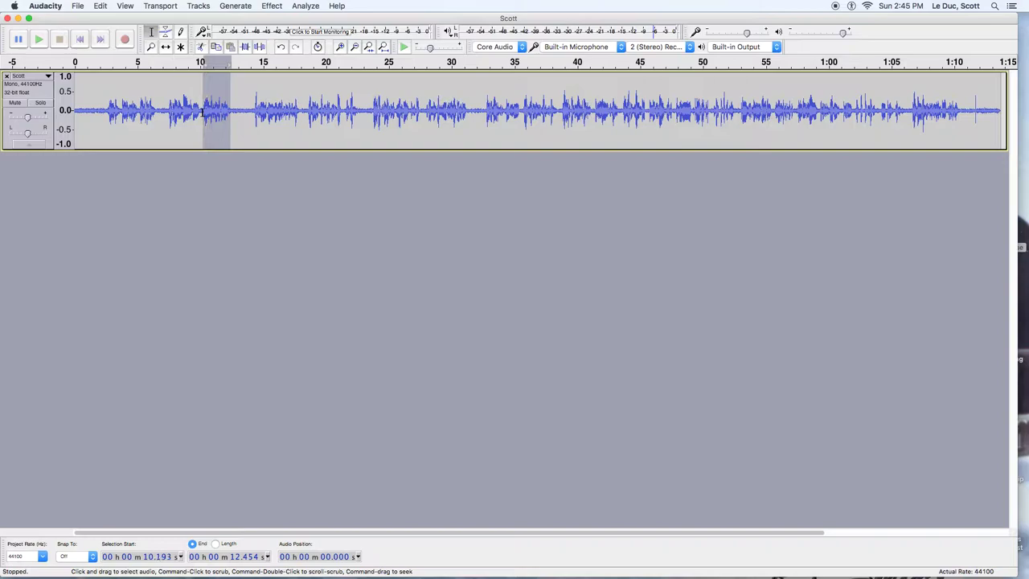
click(235, 118)
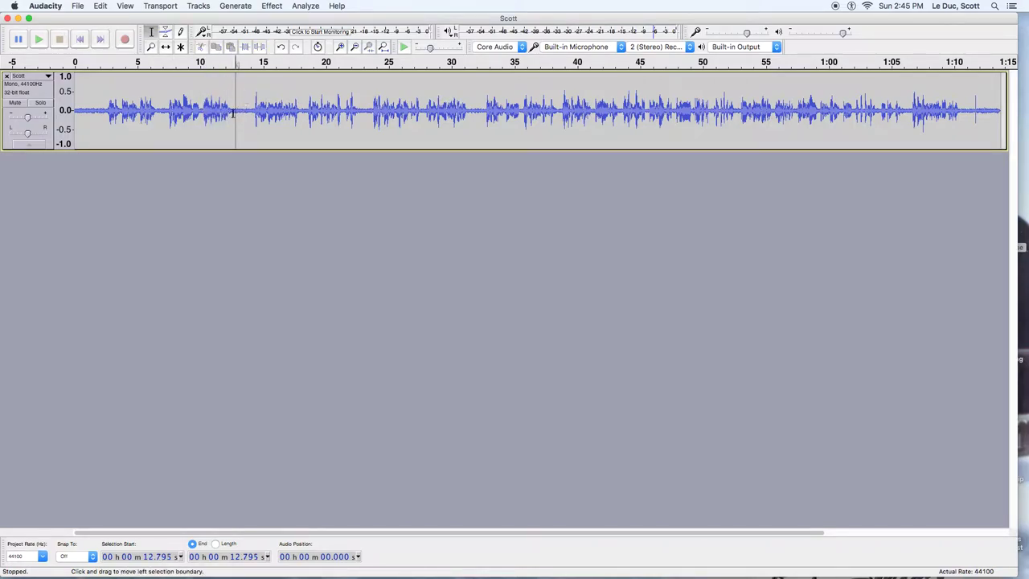
drag(231, 114, 163, 118)
key(Delete)
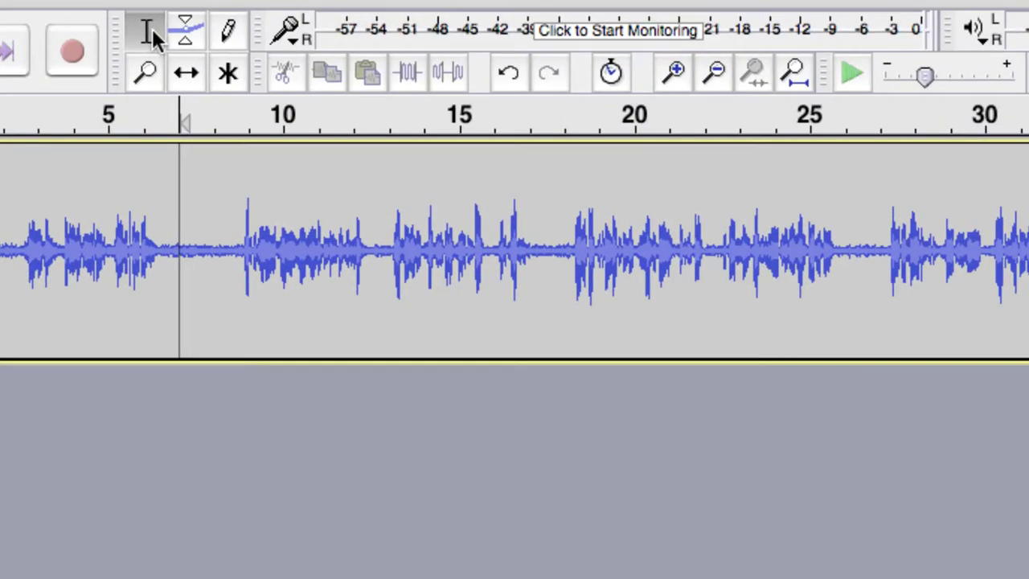
- Select a short stretch near 7 s, fit the project, then zoom the timeline out
click(152, 36)
drag(201, 218, 178, 245)
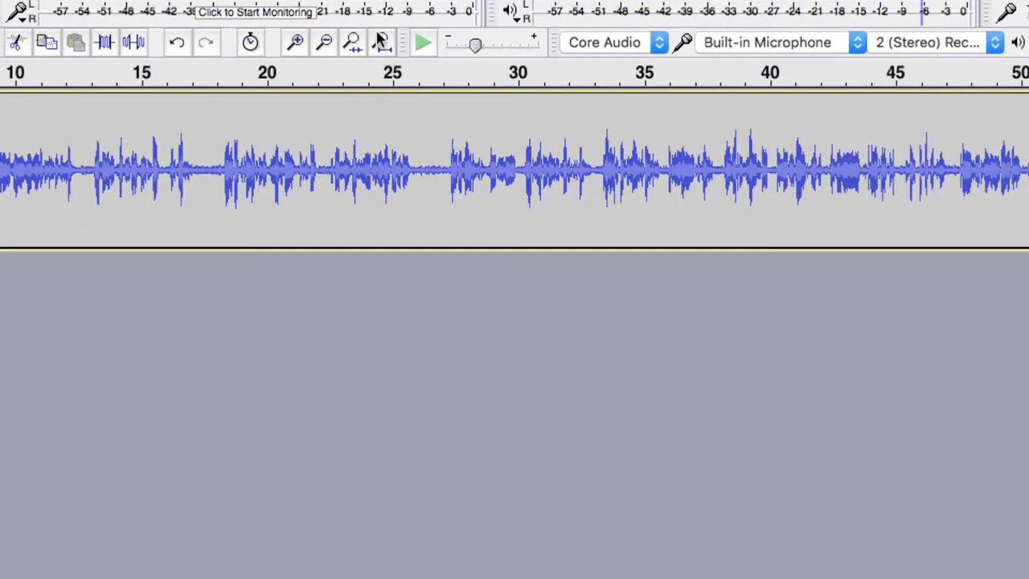
click(381, 41)
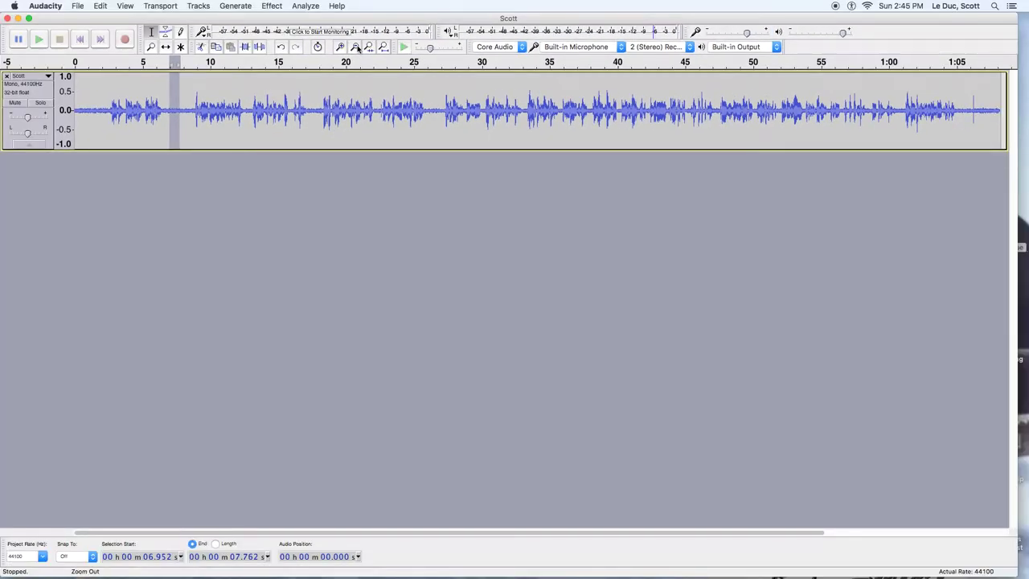
click(151, 46)
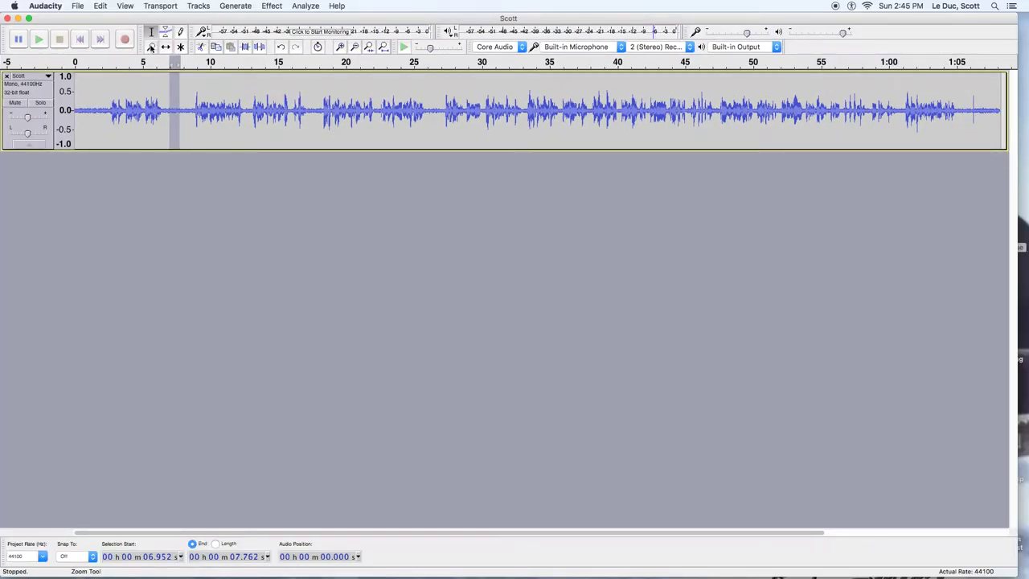
shift+click(272, 98)
shift+click(270, 99)
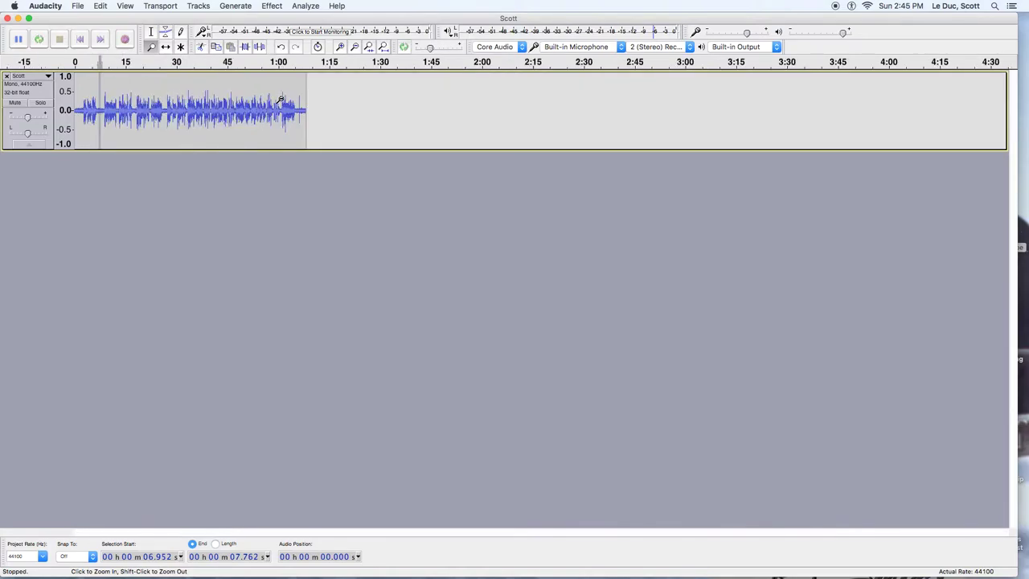
shift+click(267, 100)
shift+click(264, 101)
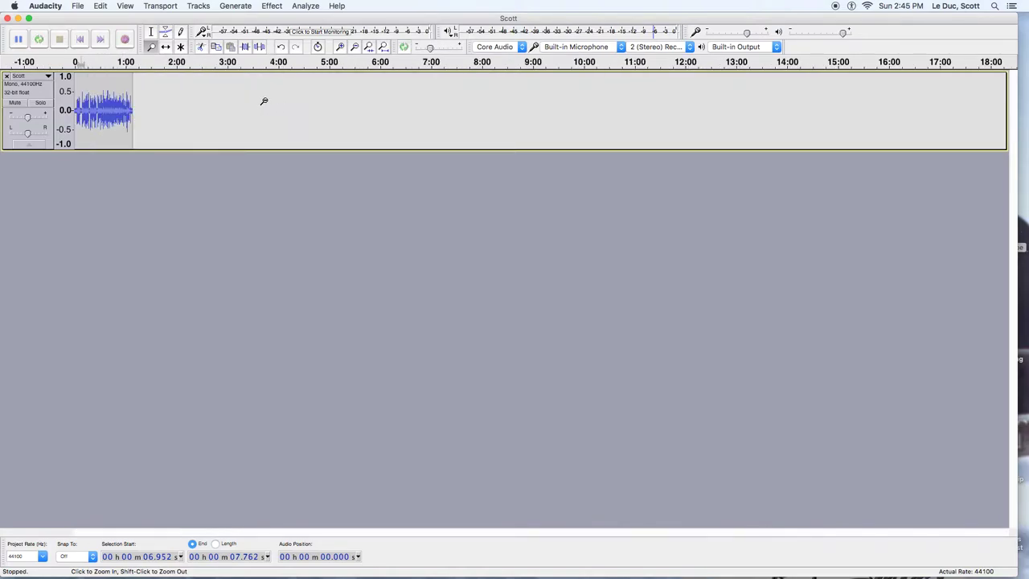
- Zoom in on the waveform down to sample level, then fit the whole recording back
click(113, 107)
click(128, 106)
click(128, 106)
click(153, 105)
click(153, 104)
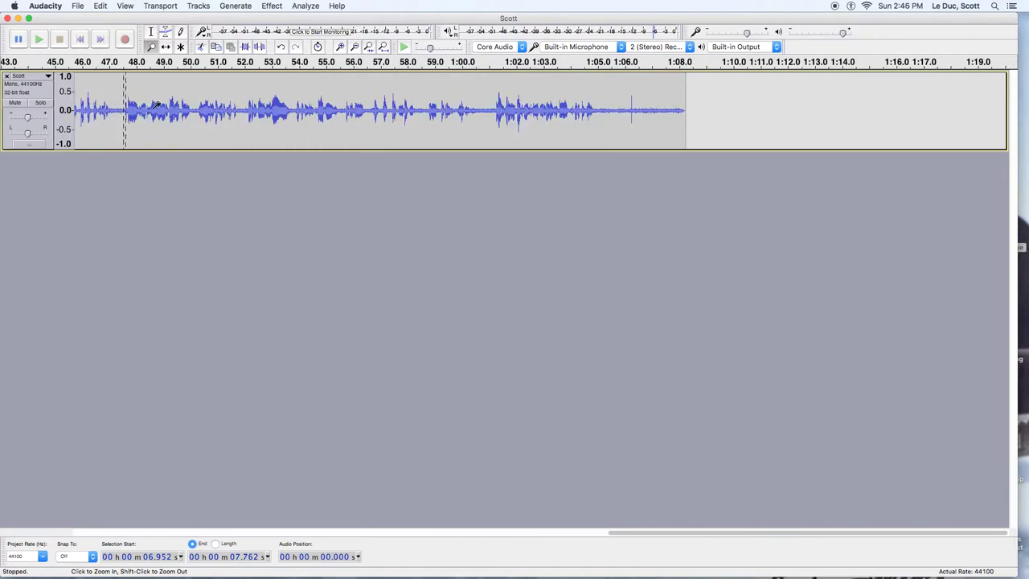
drag(168, 104, 170, 104)
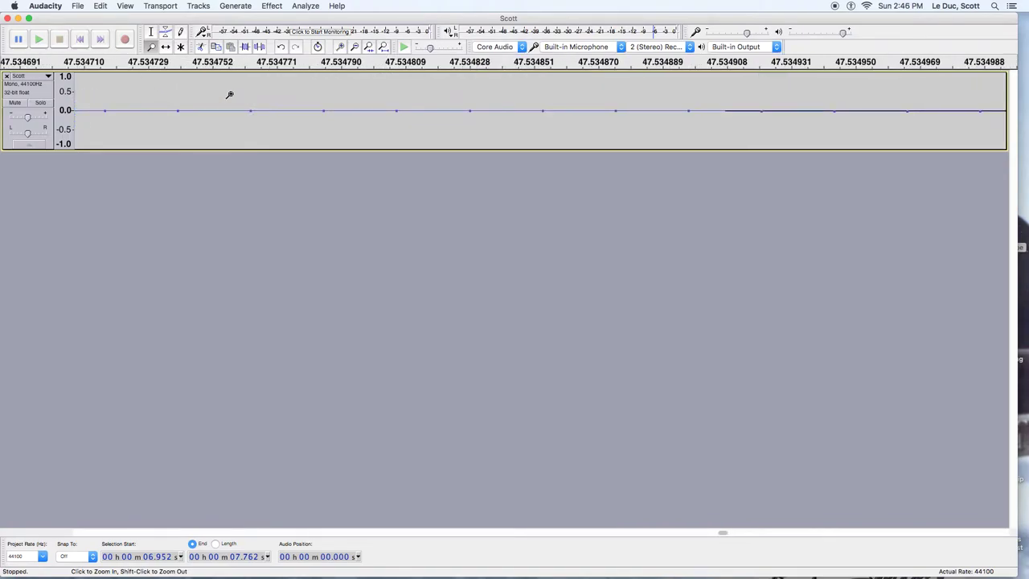
click(383, 48)
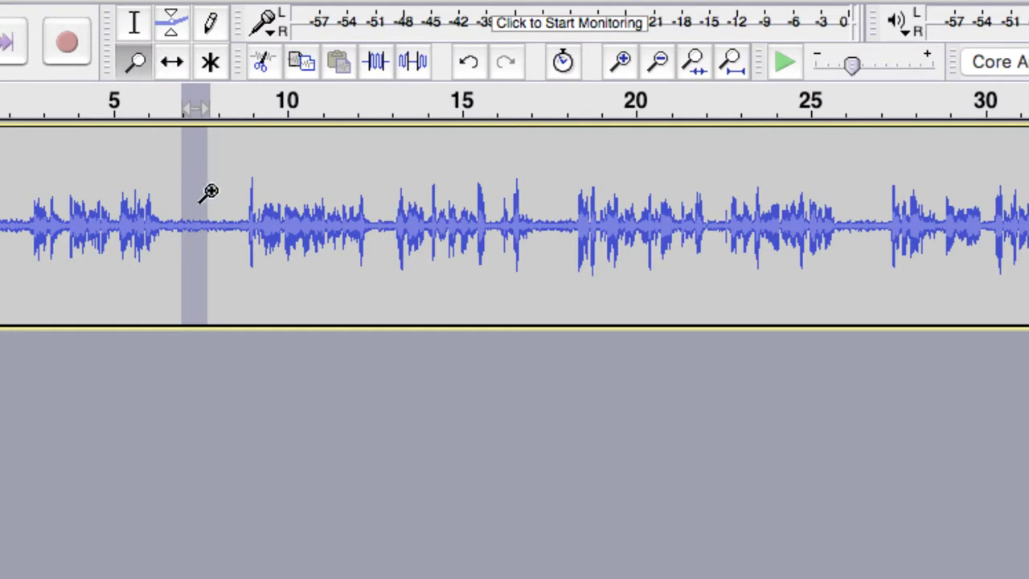
- Zoom in on the early pause and select the silent gap from about 7.4 to 8.3 s
click(242, 218)
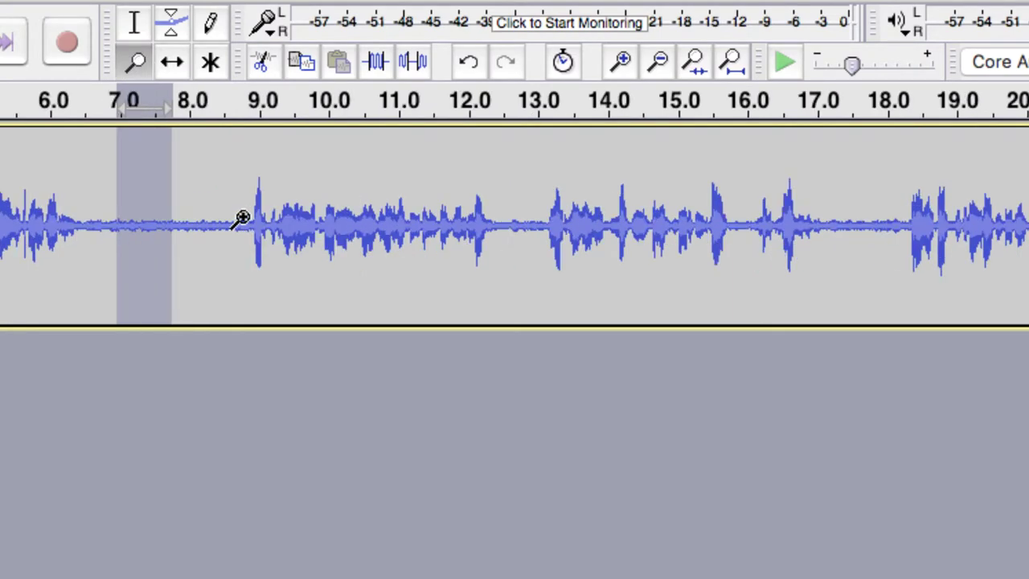
click(134, 23)
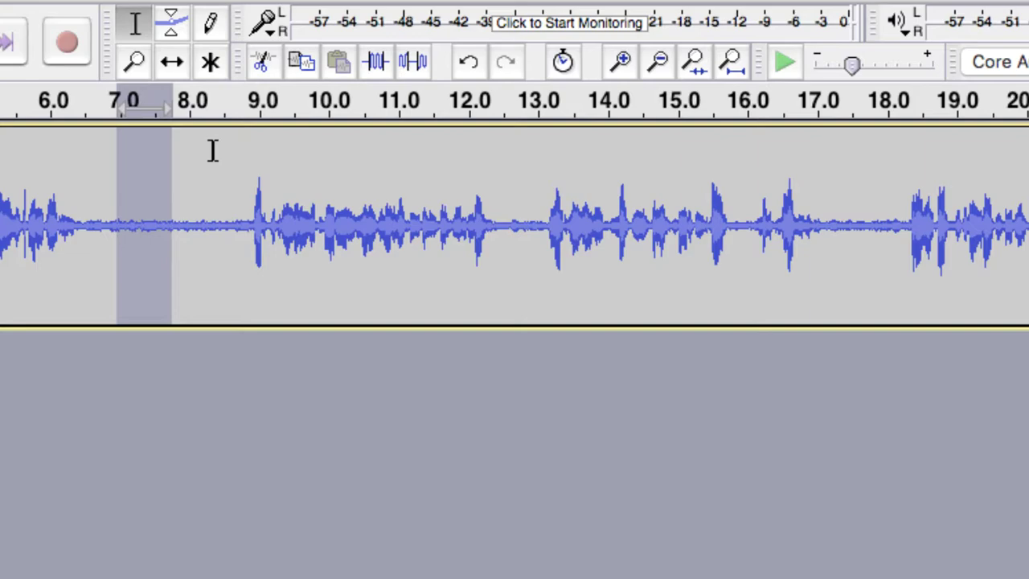
click(221, 198)
drag(213, 201, 150, 201)
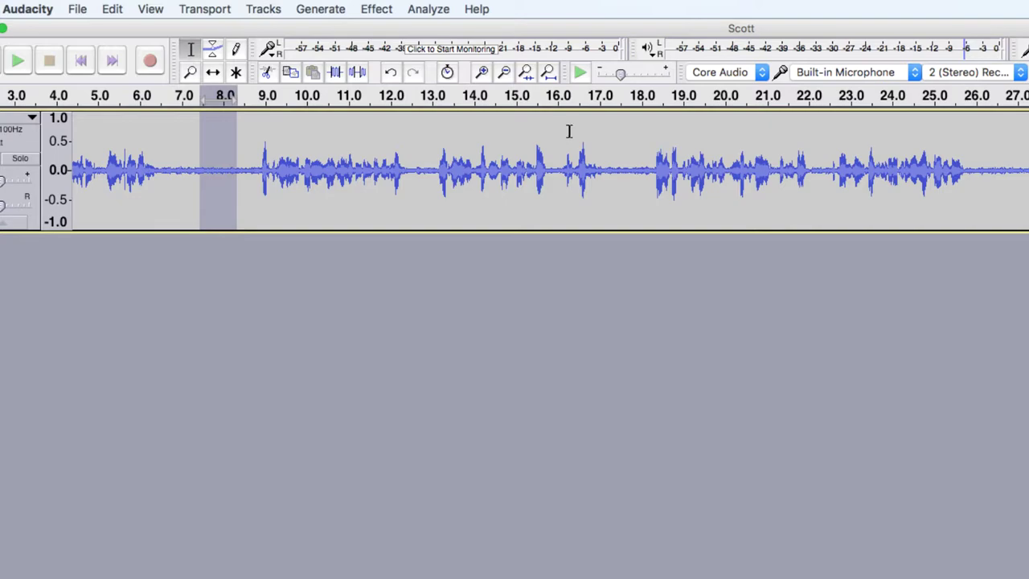
click(549, 73)
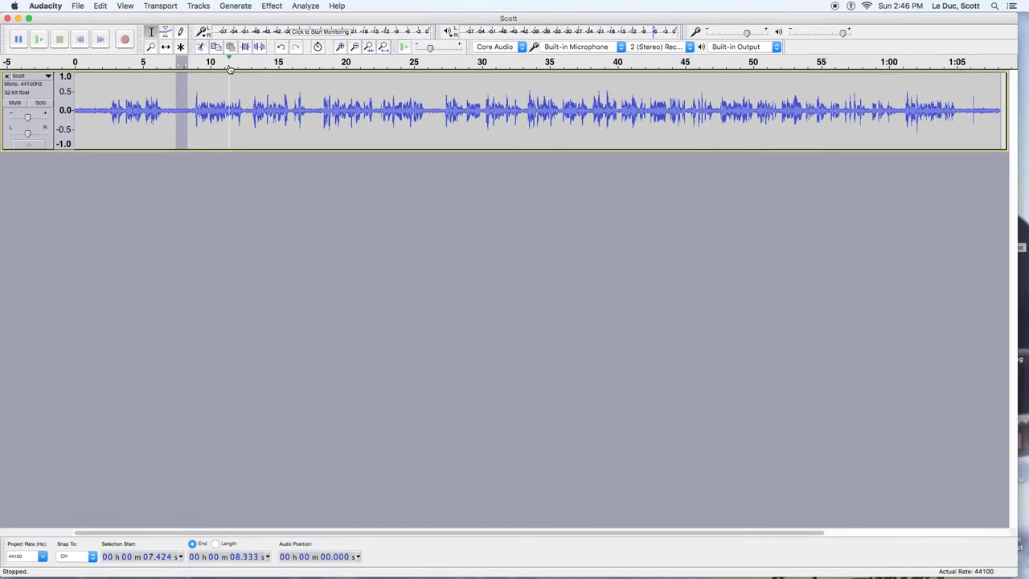
- Delete the 6.6–8.1 s pause and play back from 5.252 s to check the cut
click(169, 90)
drag(185, 103, 165, 105)
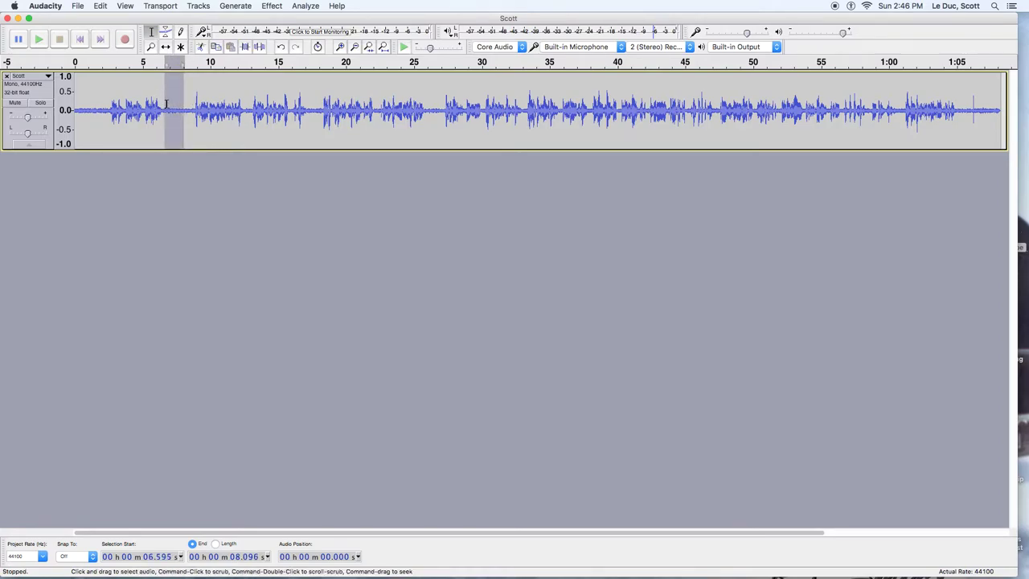
key(Delete)
click(146, 90)
key(space)
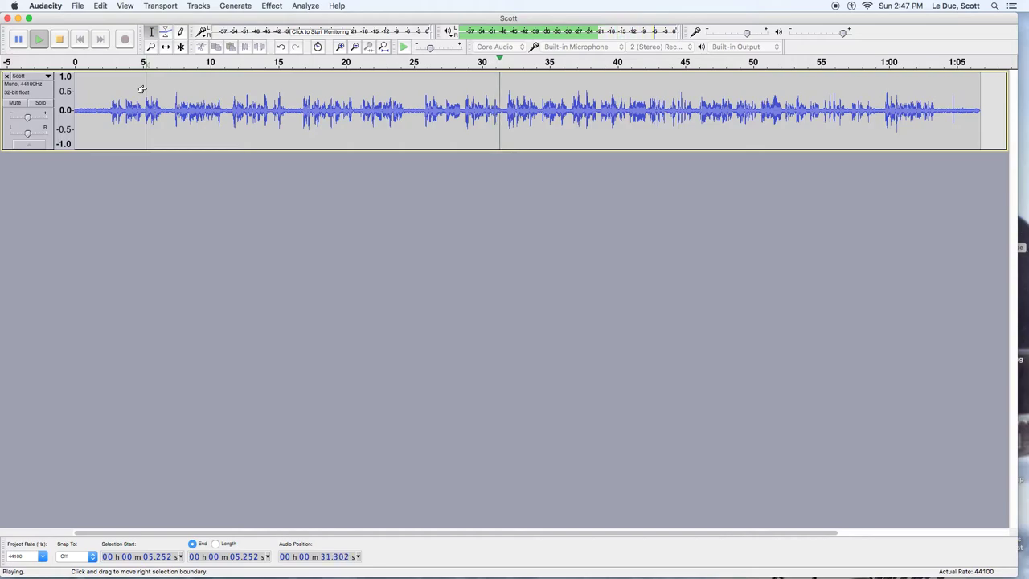
- Stop playback, zoom in twice, select the 13.916–14.785 s pause and play it
key(space)
drag(417, 111, 407, 111)
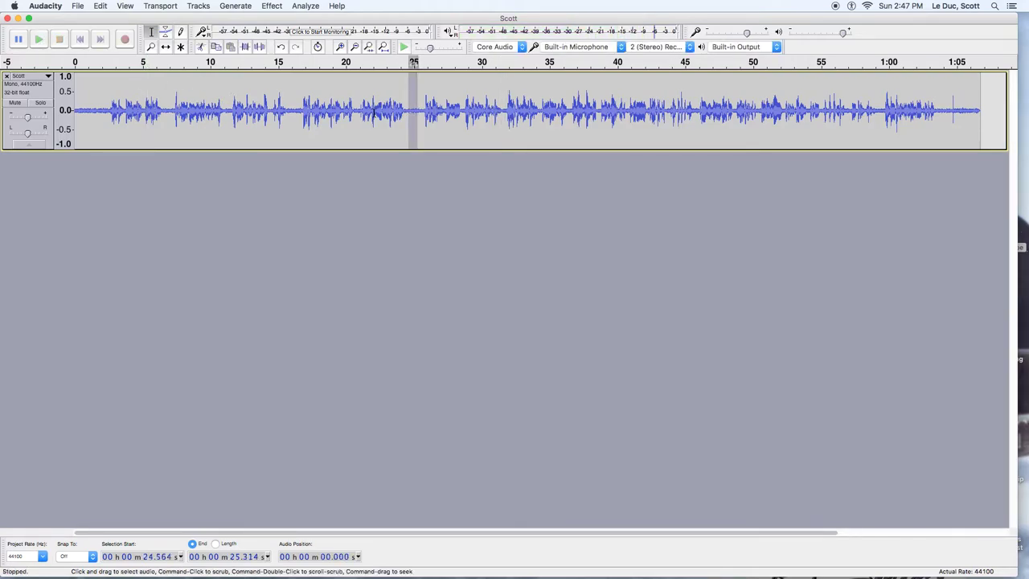
drag(294, 114, 291, 113)
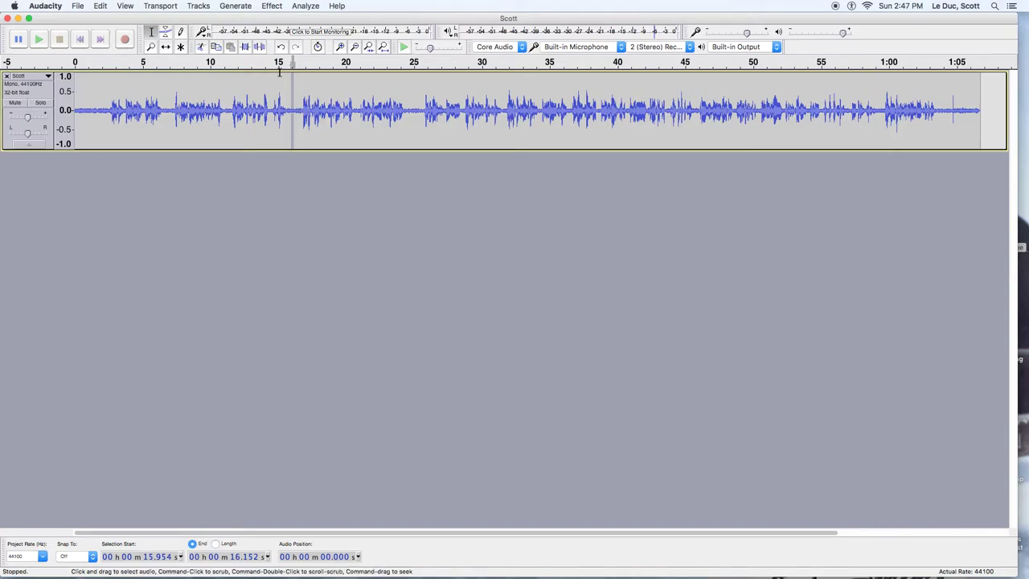
click(340, 46)
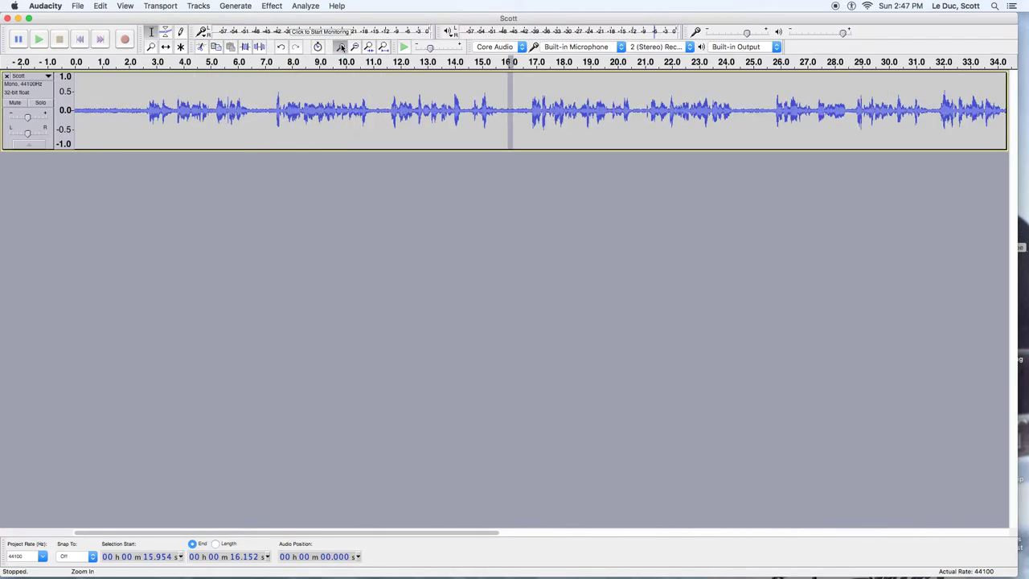
click(340, 46)
click(340, 46)
drag(381, 108, 402, 105)
key(space)
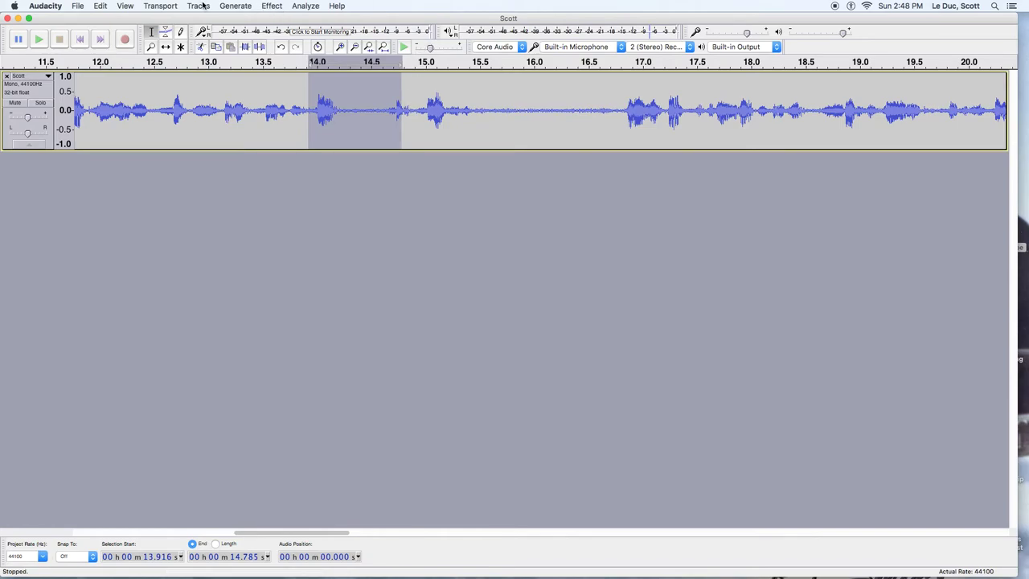
- Export the audio as WAV (Microsoft) signed 16-bit PCM under the name Scott.wav
click(84, 6)
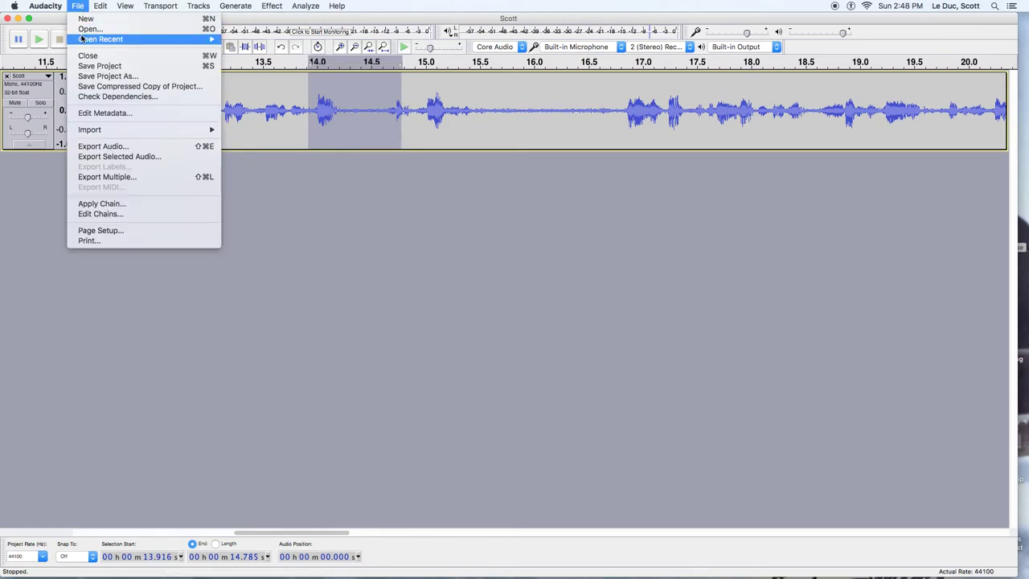
click(117, 147)
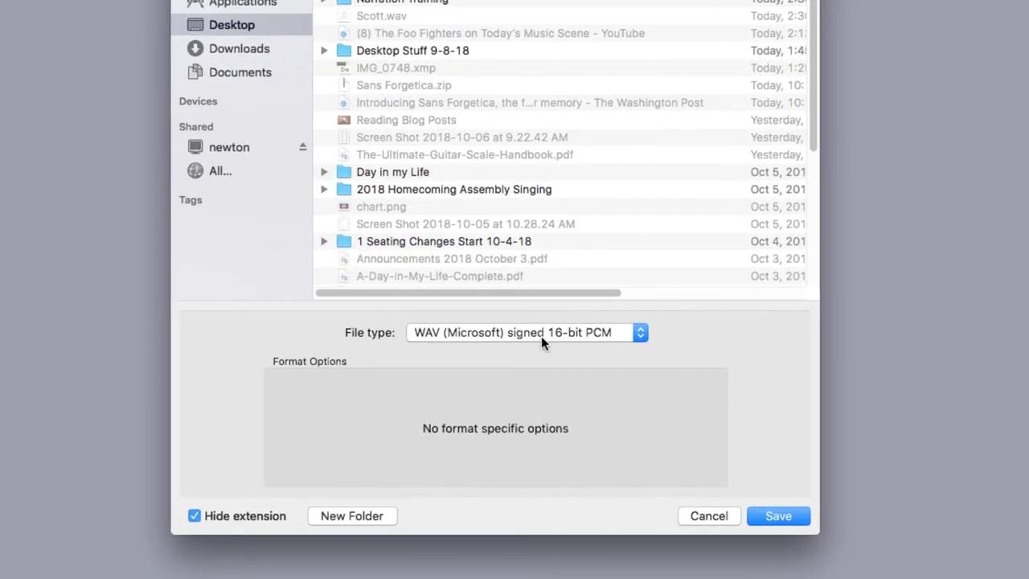
click(541, 336)
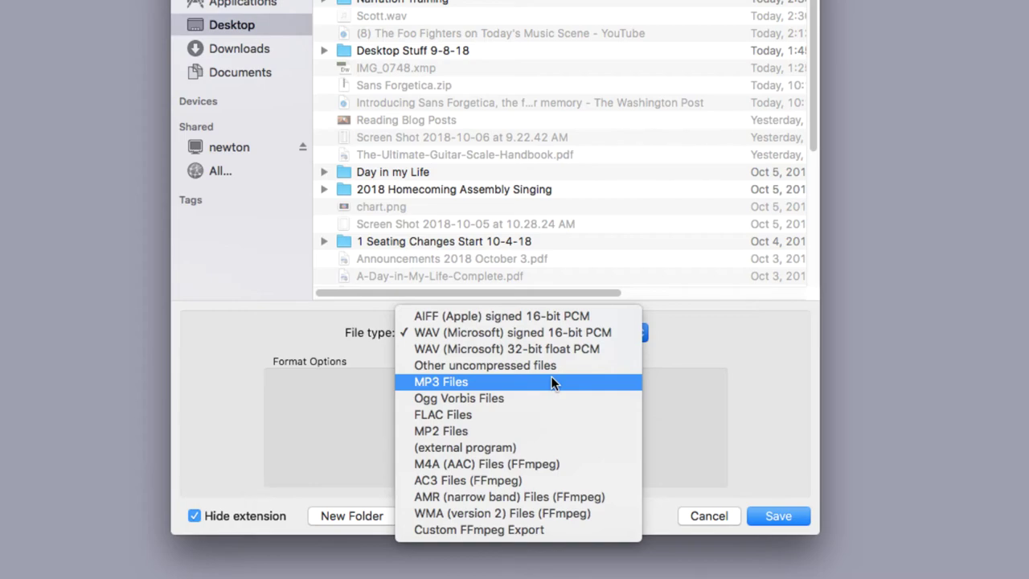
click(556, 332)
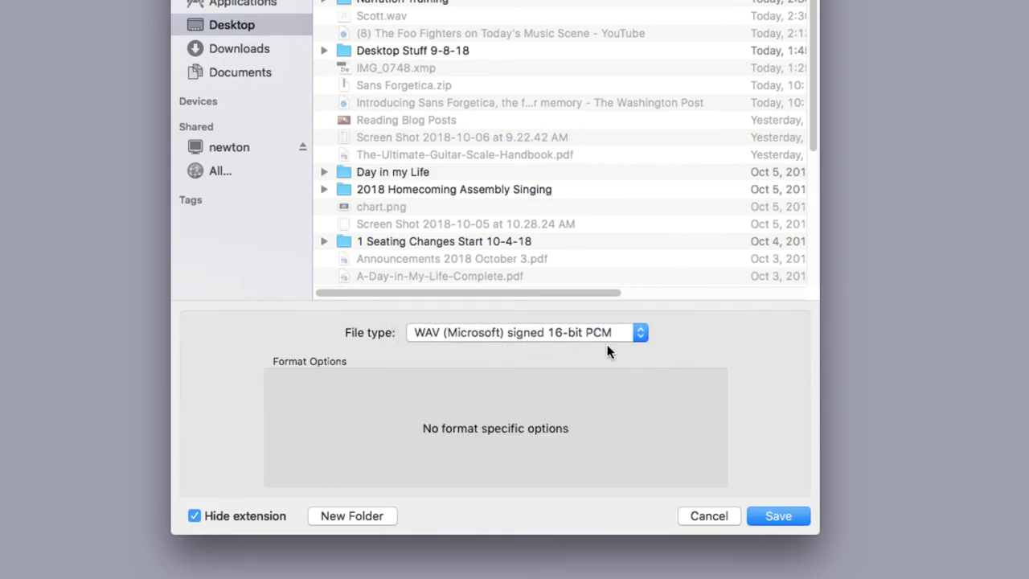
click(778, 516)
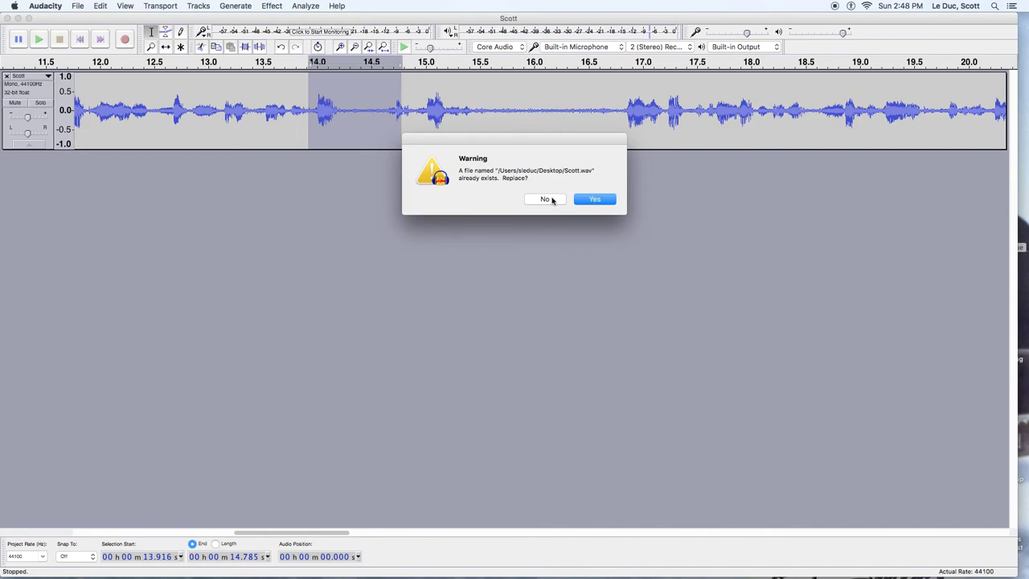
- Decline replacing Scott.wav and export to the Desktop as 'Scott Edited' with blank metadata
click(543, 200)
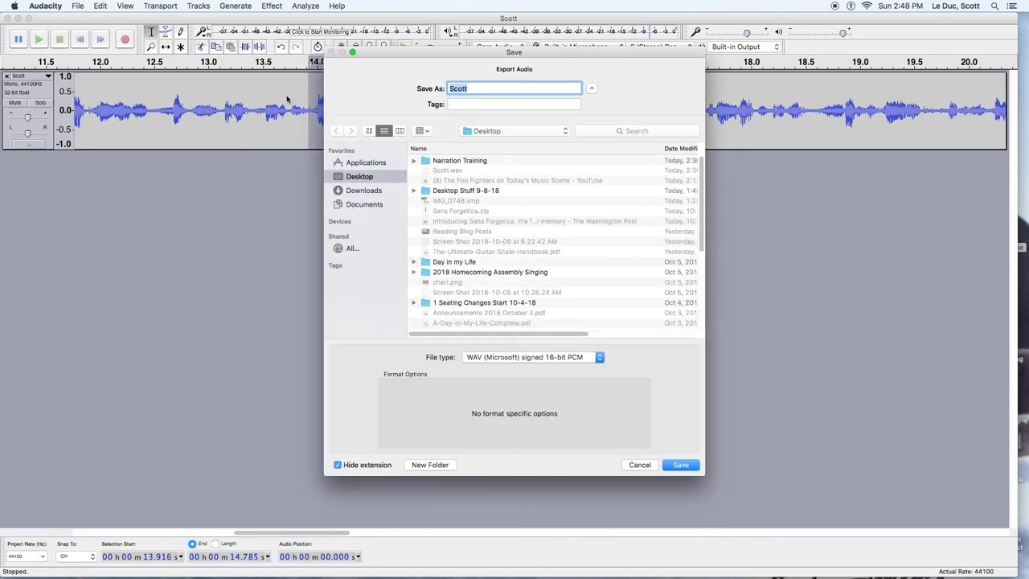
click(472, 90)
text(Ed)
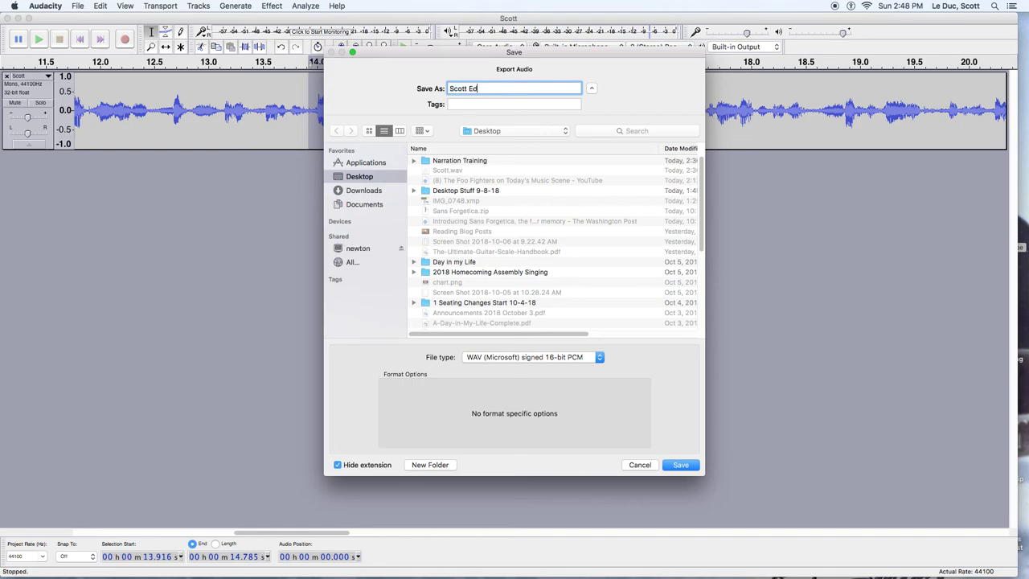
text(ited)
key(Return)
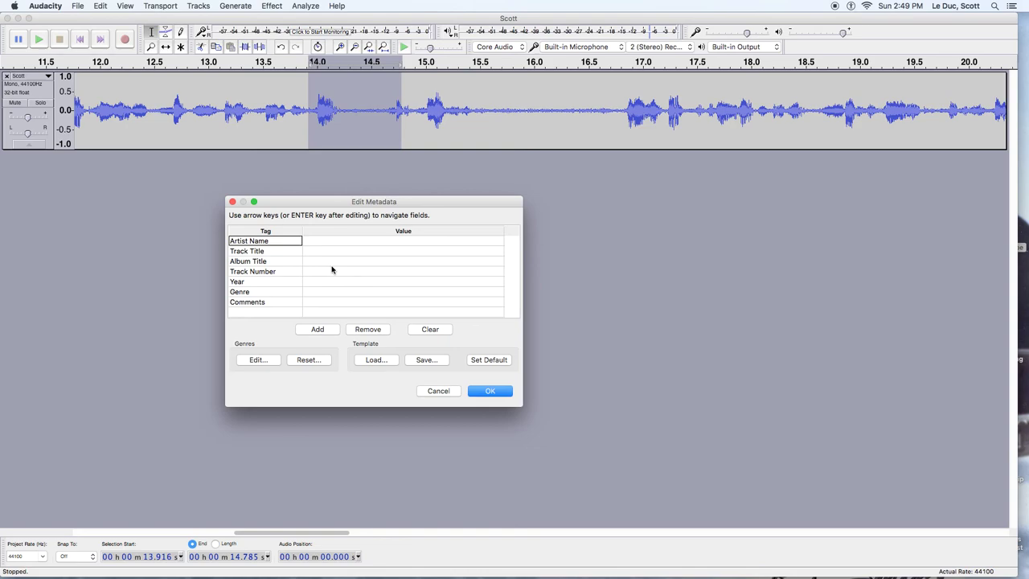
click(490, 391)
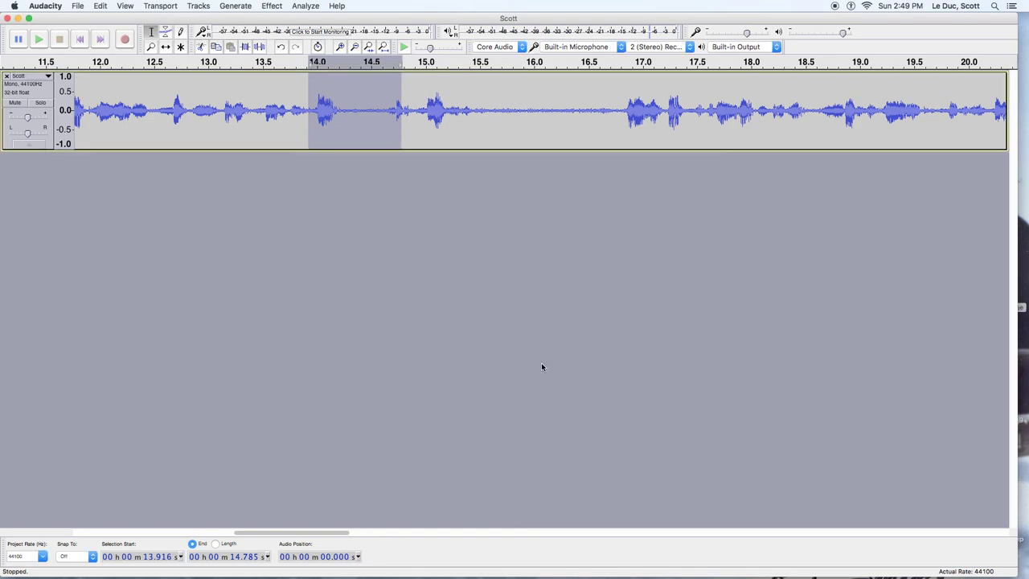